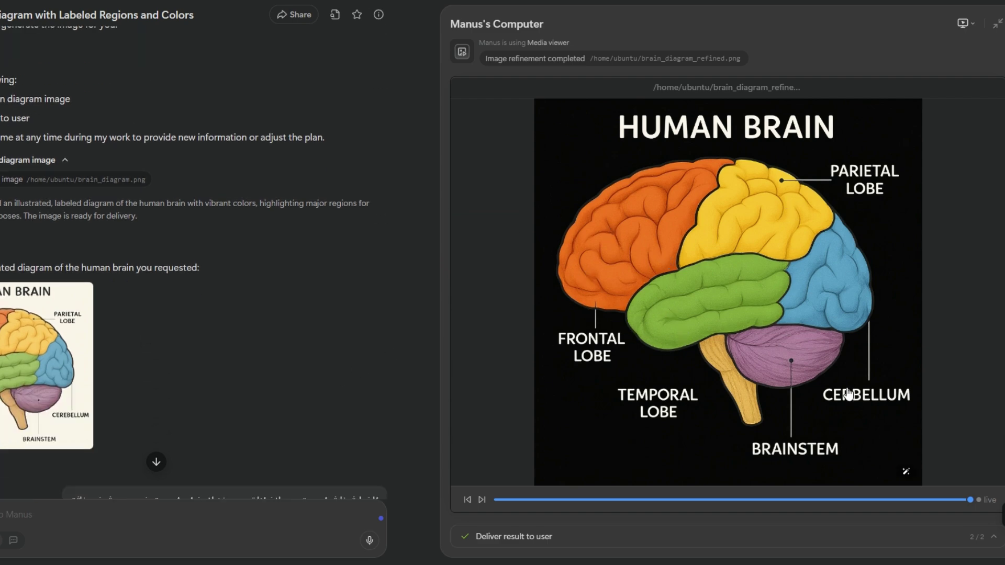
Step: View both brain diagrams full-screen and download the refined white-on-black version
{"action": "left_click", "coordinate": [54, 248]}
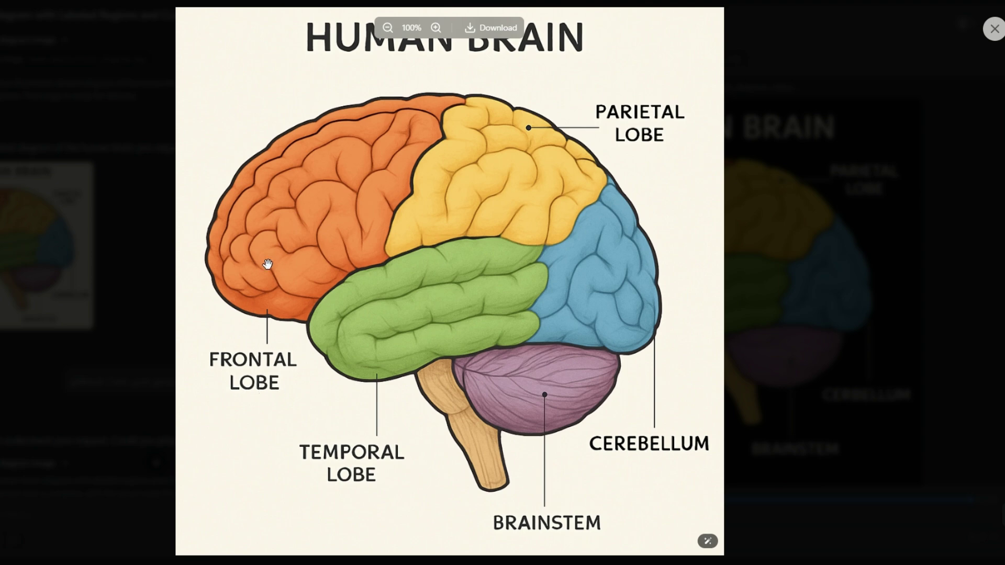
{"action": "left_click", "coordinate": [994, 28]}
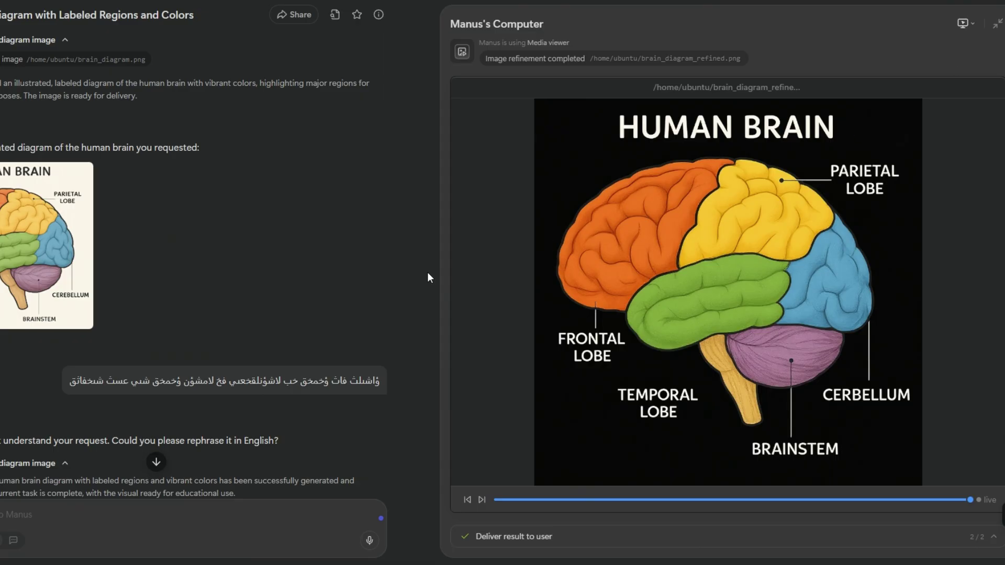
{"action": "scroll", "coordinate": [287, 353], "scroll_direction": "down", "scroll_amount": 2}
{"action": "scroll", "coordinate": [288, 354], "scroll_direction": "down", "scroll_amount": 5}
{"action": "scroll", "coordinate": [127, 313], "scroll_direction": "down", "scroll_amount": 4}
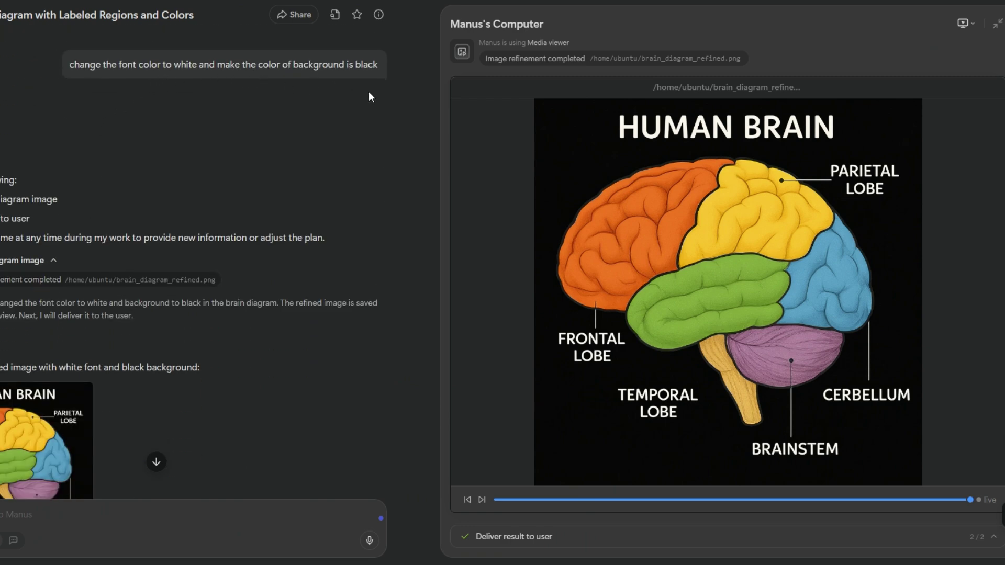
{"action": "scroll", "coordinate": [108, 432], "scroll_direction": "down", "scroll_amount": 2}
{"action": "left_click", "coordinate": [796, 369]}
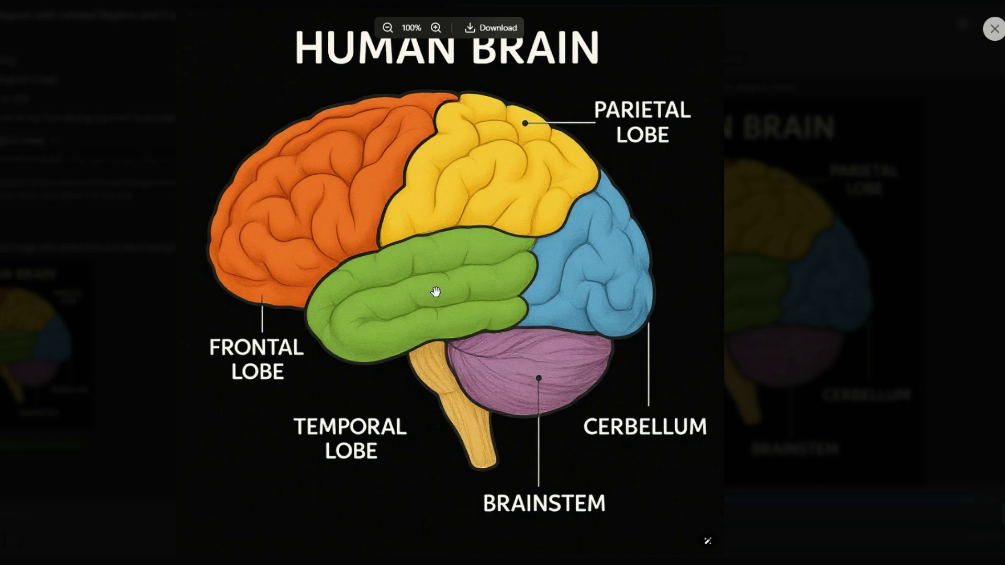
{"action": "left_click", "coordinate": [470, 28]}
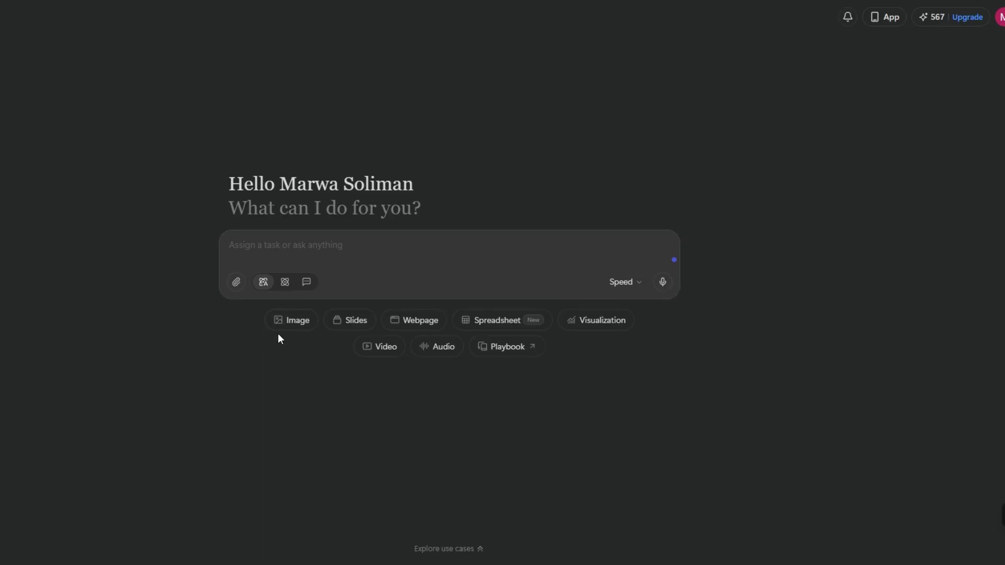
Step: Attach the local portrait photo and send the request 'Make the suit is white'
{"action": "left_click", "coordinate": [237, 284]}
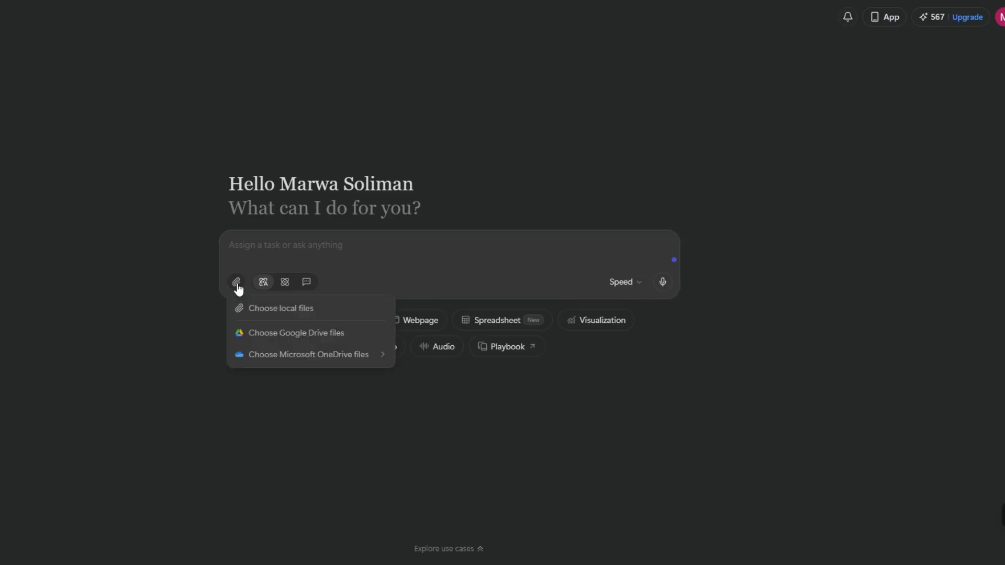
{"action": "left_click", "coordinate": [280, 314]}
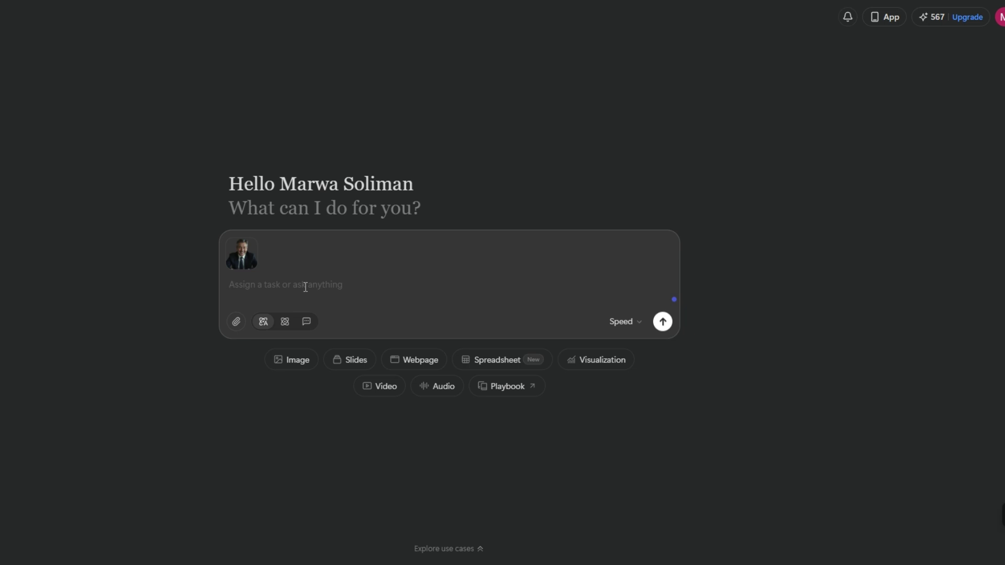
{"action": "type", "text": "Make t"}
{"action": "type", "text": "he suit is"}
{"action": "type", "text": " white"}
{"action": "left_click", "coordinate": [663, 323]}
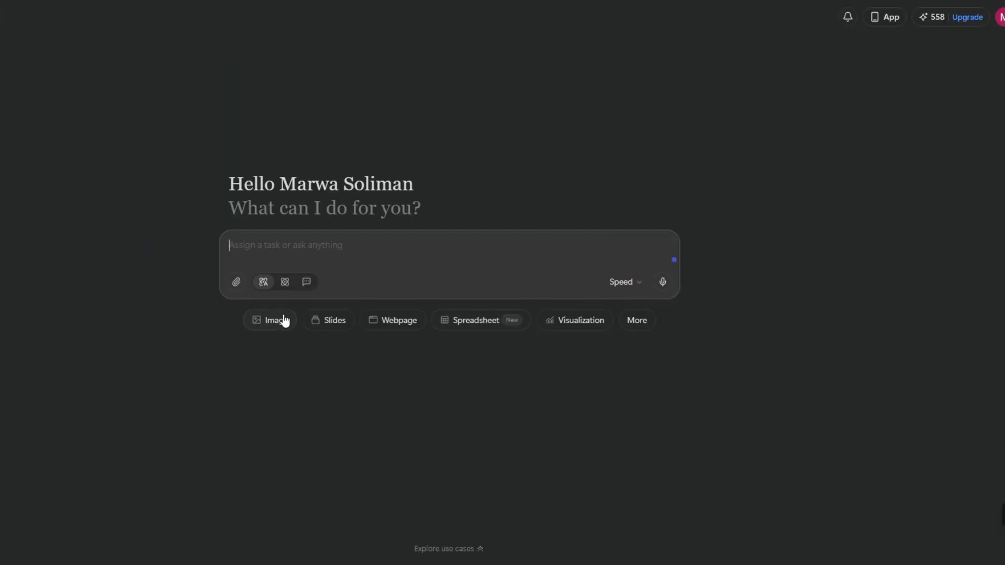
Step: Start an image task with the cowboy picture pasted and the prompt 'Change the background to Beach'
{"action": "left_click", "coordinate": [281, 320]}
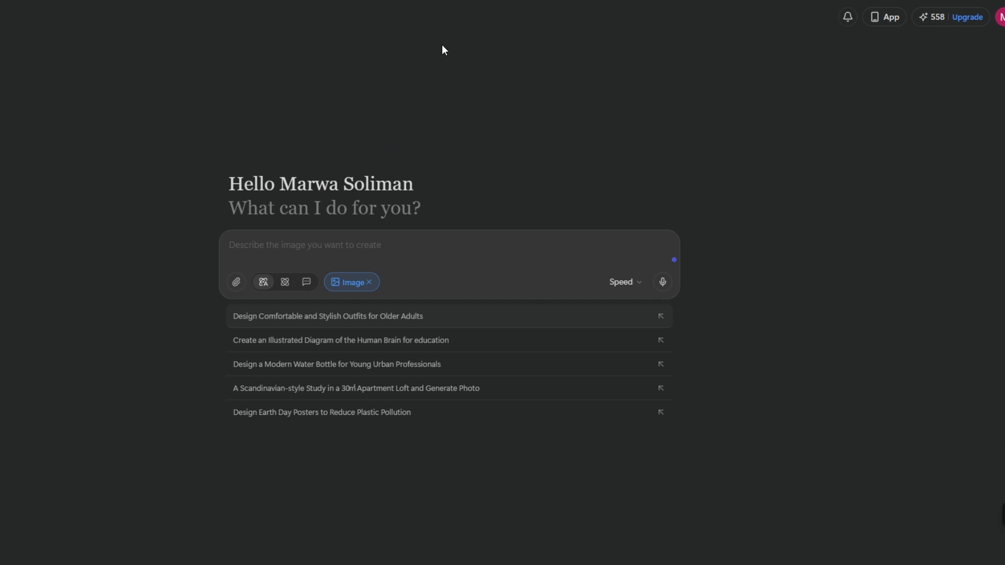
{"action": "key", "text": "ctrl+v"}
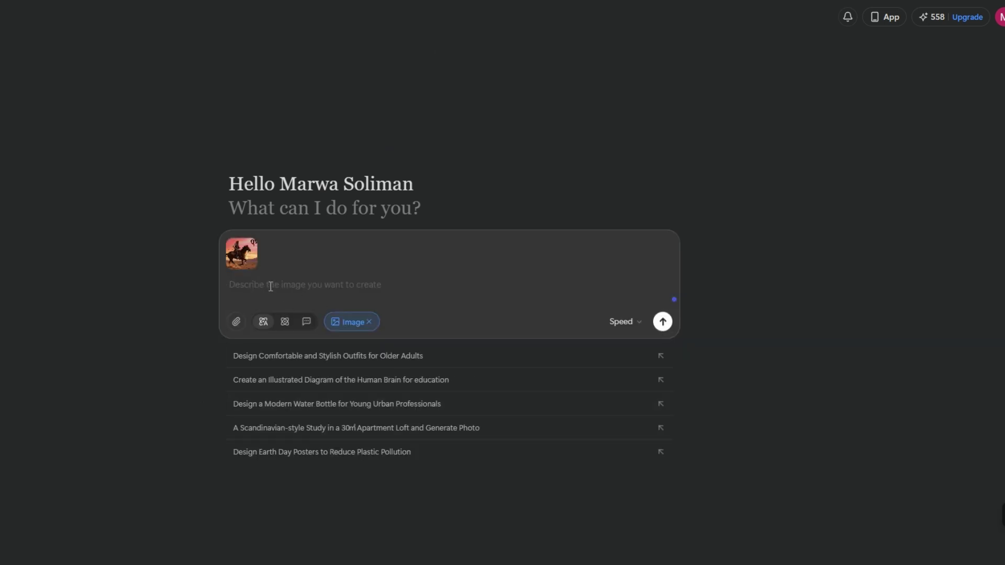
{"action": "type", "text": "Ma"}
{"action": "key", "text": "BackSpace"}
{"action": "key", "text": "BackSpace"}
{"action": "type", "text": "C"}
{"action": "type", "text": "hange the backg"}
{"action": "type", "text": "round to "}
{"action": "type", "text": "Beac"}
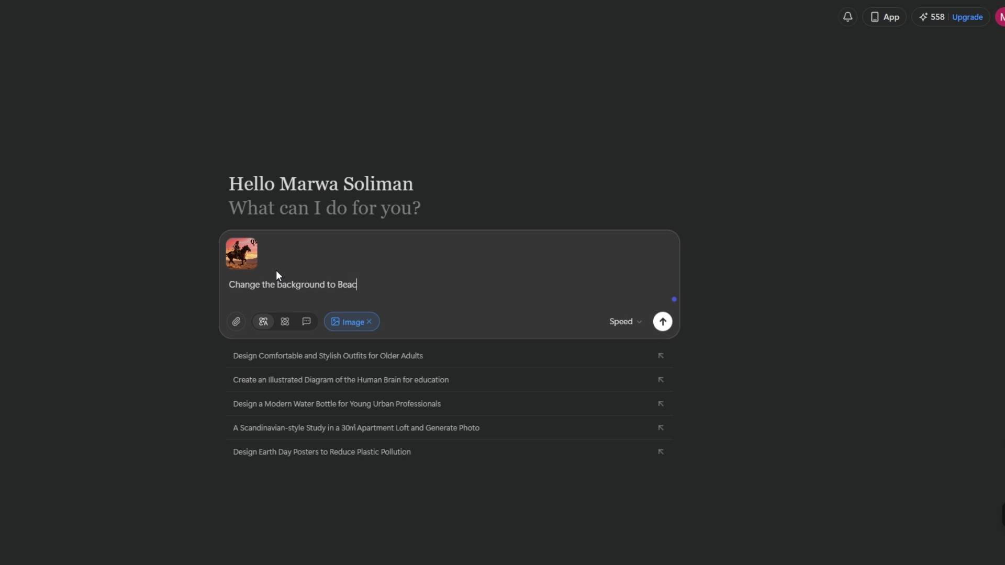
{"action": "type", "text": "h"}
Step: Submit the beach-background request for the cowboy picture
{"action": "left_click", "coordinate": [663, 321]}
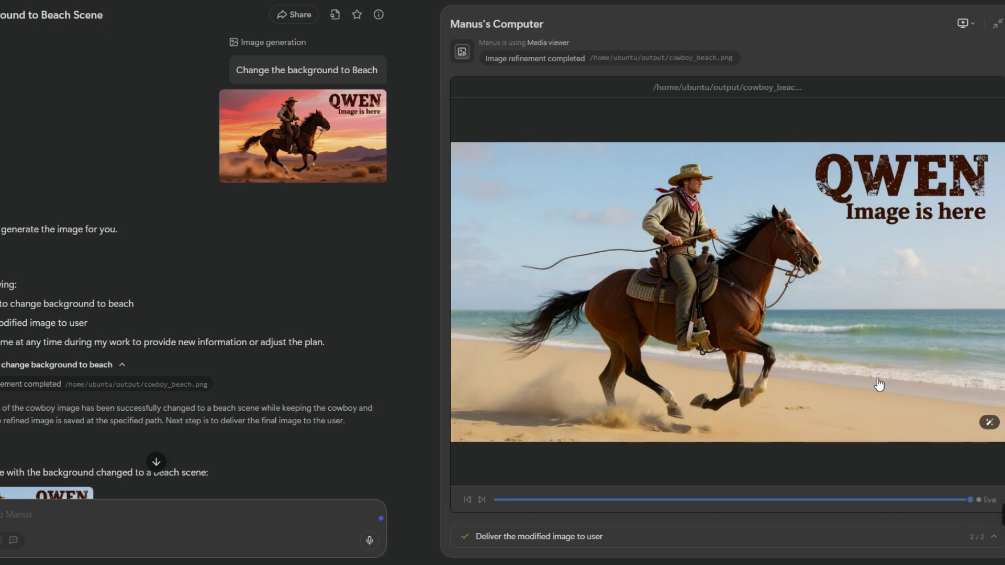
Step: Inspect the beach cowboy image, then start an image task with the pasted Arabic prompt
{"action": "mouse_move", "coordinate": [800, 402]}
{"action": "left_click", "coordinate": [852, 314]}
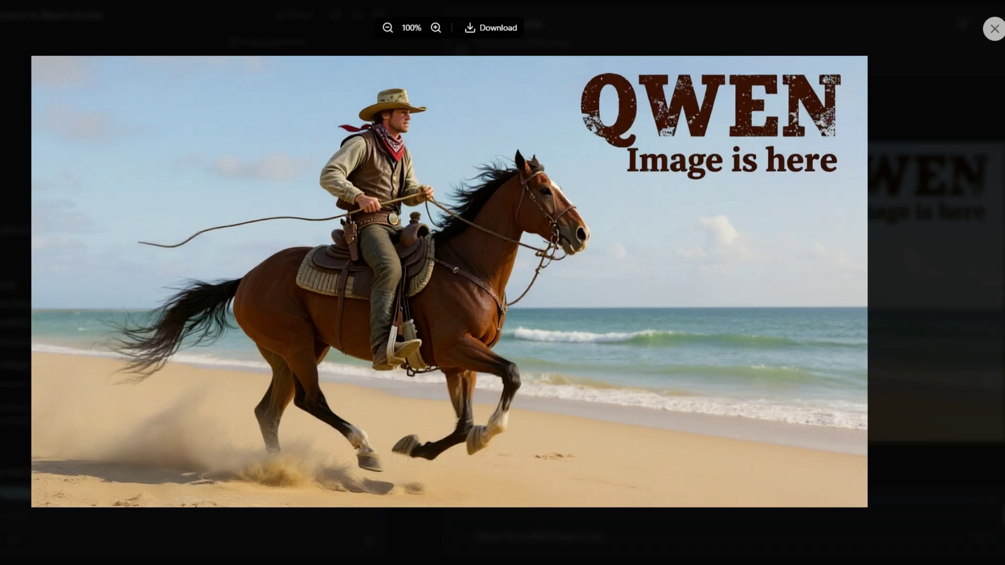
{"action": "left_click", "coordinate": [966, 340]}
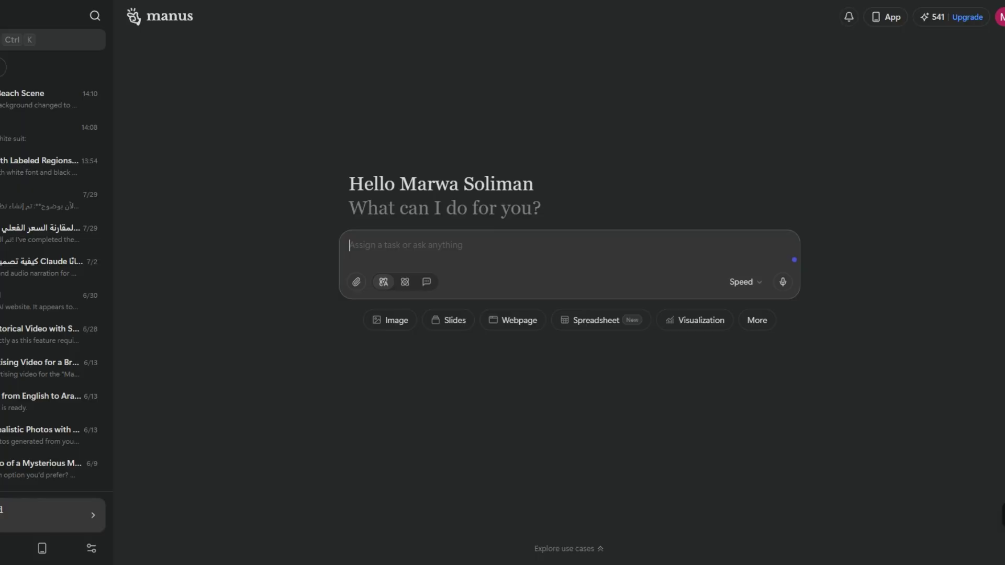
{"action": "left_click", "coordinate": [390, 319]}
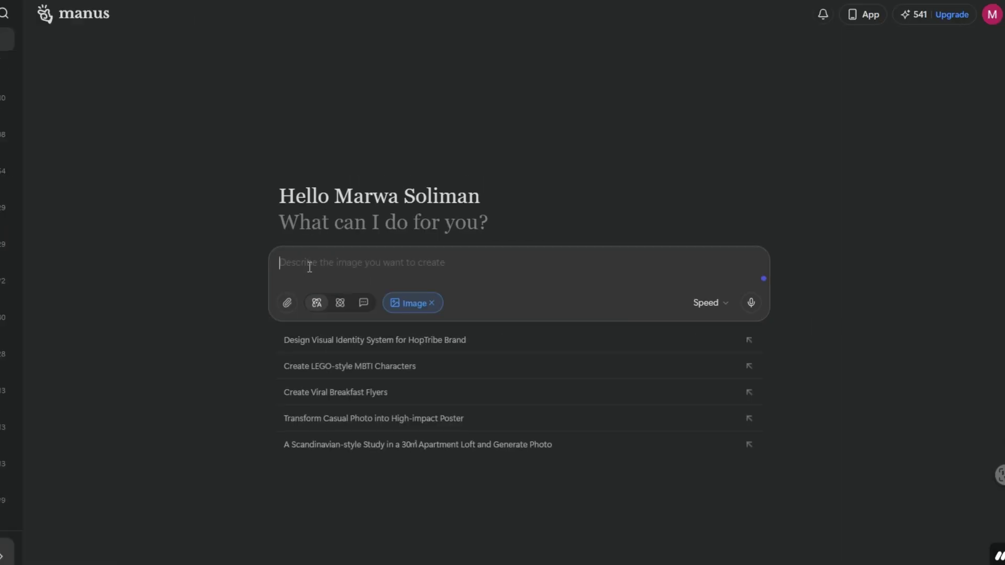
{"action": "type", "text": "تصميم منشور إنستجرام لإطلاق منتج جديد (هاتف ذكي)، بأسلوب عصري مع نص قصير وجذاب."}
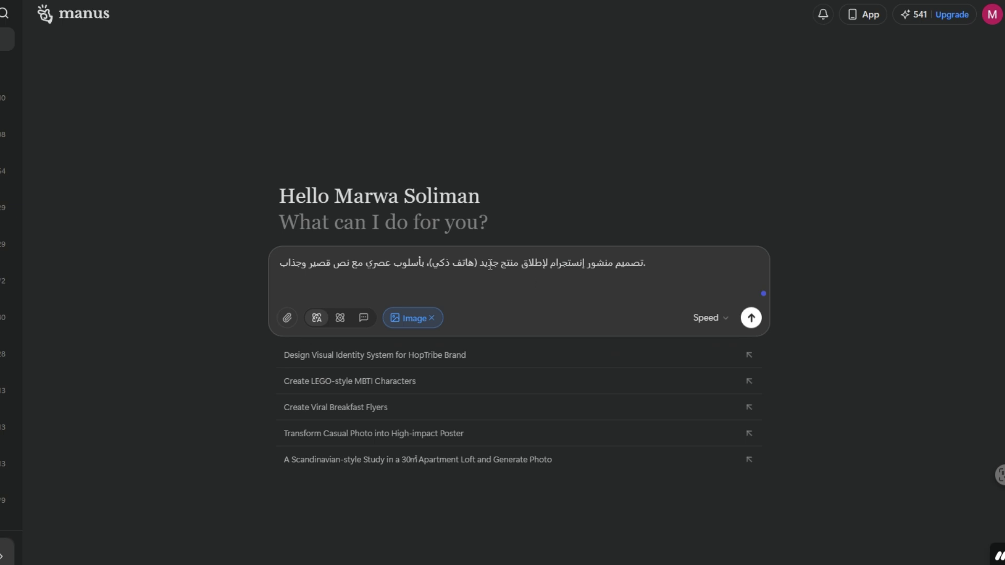
Step: Replace 'هاتف ذكي' in the prompt with 'قهوة مارو'
{"action": "left_click_drag", "start_coordinate": [475, 263], "coordinate": [451, 262]}
{"action": "type", "text": "قهوة"}
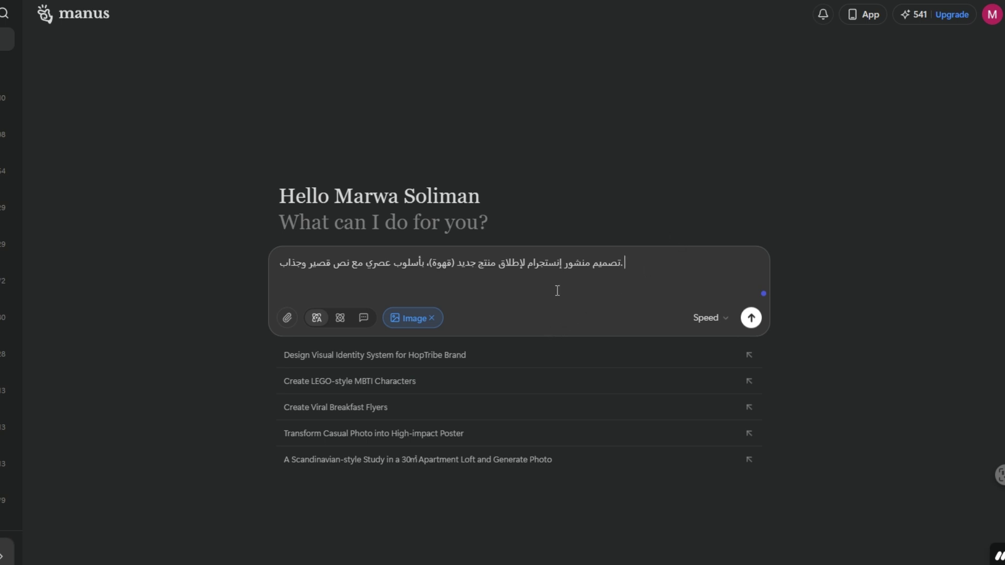
{"action": "left_click", "coordinate": [455, 265]}
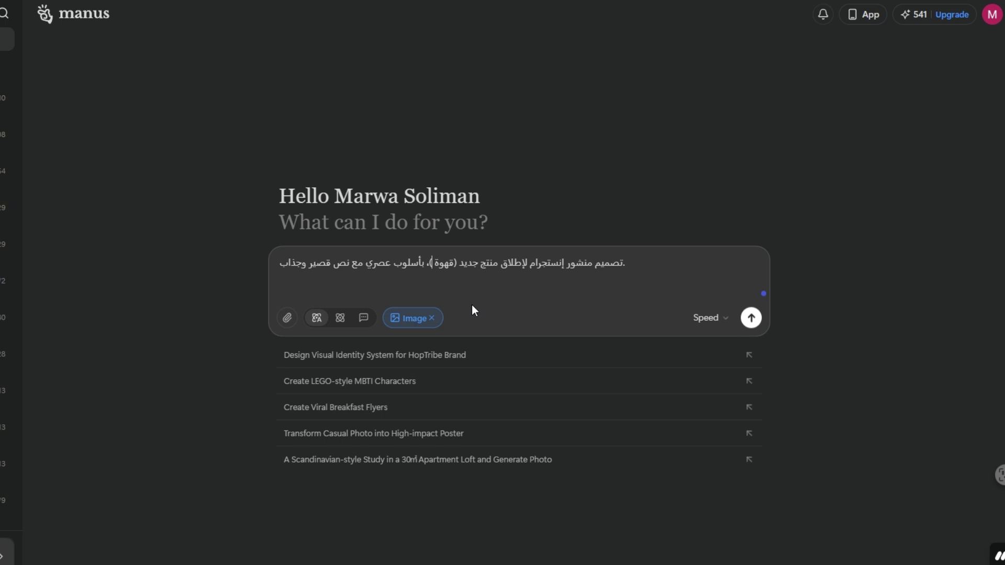
{"action": "type", "text": "مارو"}
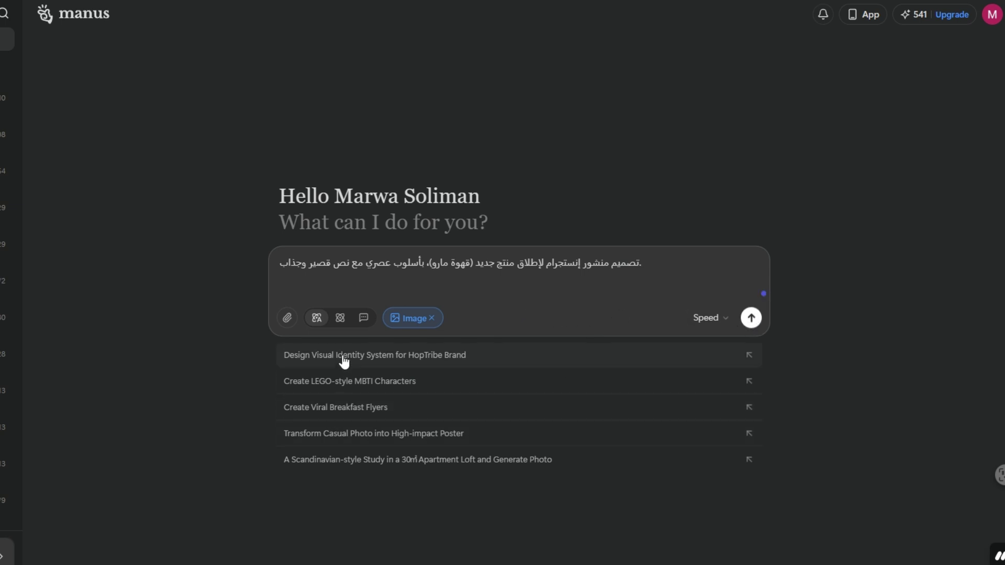
Step: Submit the Arabic Maro Coffee launch prompt for image generation
{"action": "left_click", "coordinate": [754, 318]}
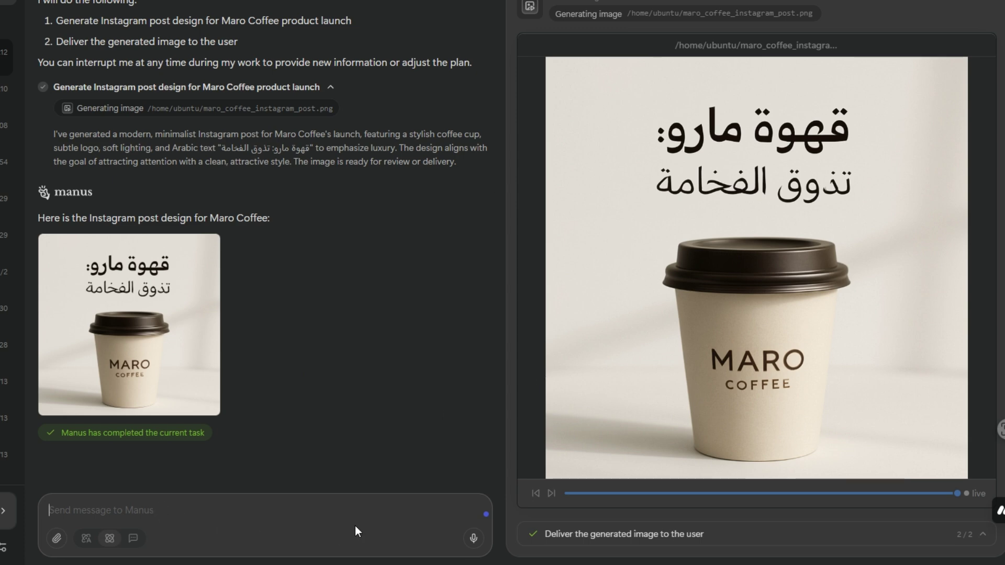
Step: Request a coffee-shop background and bold font for the Maro Coffee post
{"action": "type", "text": "Change the background to Coffee shop and make the color of the font is bold"}
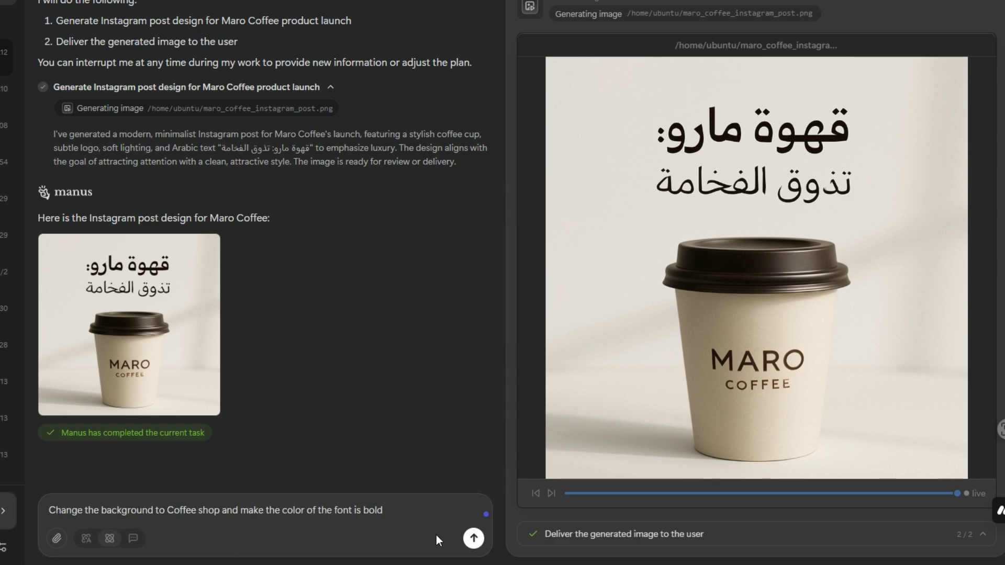
{"action": "key", "text": "Return"}
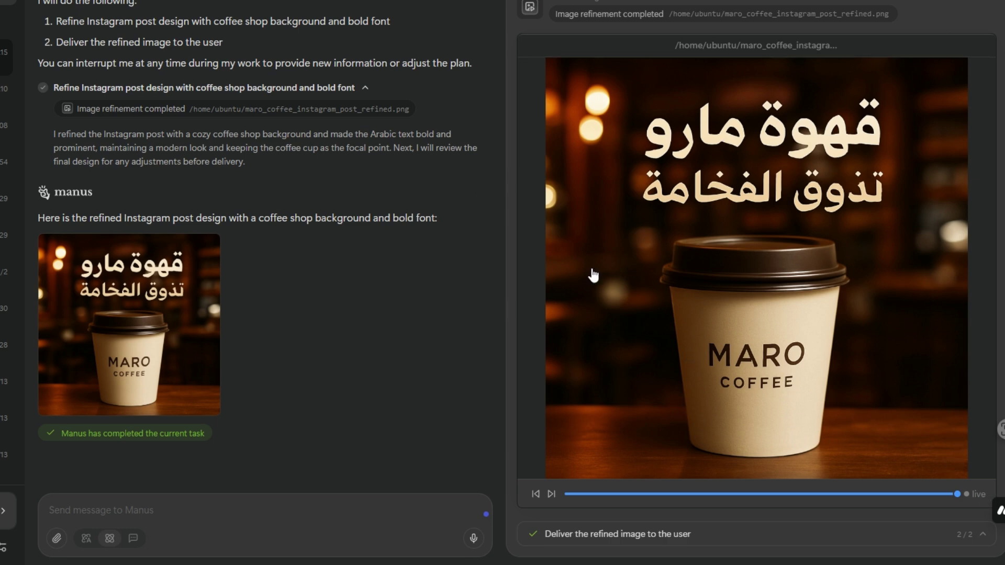
Step: Enlarge the refined coffee-shop post to inspect it, then scroll back through the chat
{"action": "mouse_move", "coordinate": [848, 210]}
{"action": "scroll", "coordinate": [722, 270], "scroll_direction": "up", "scroll_amount": 5}
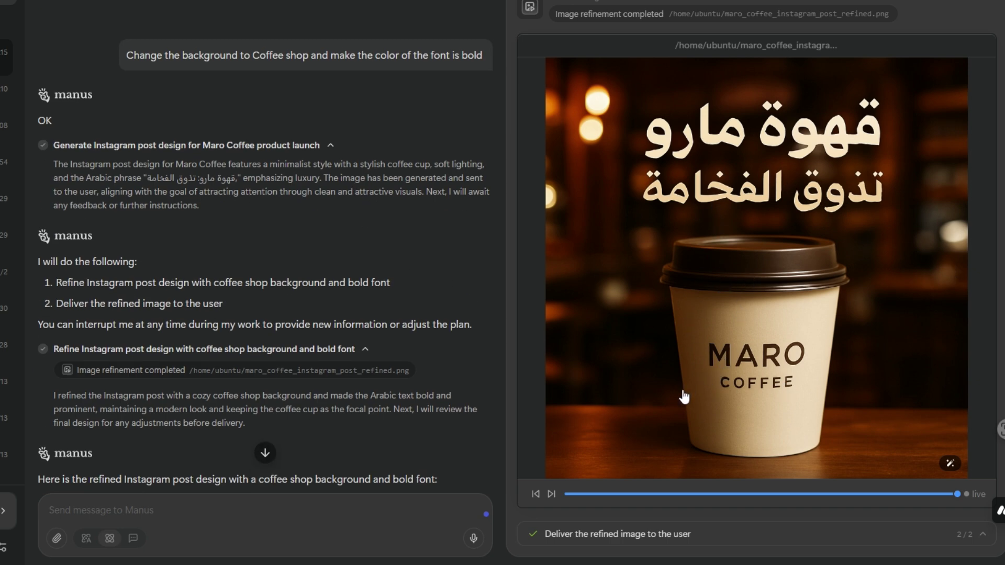
{"action": "left_click", "coordinate": [654, 288]}
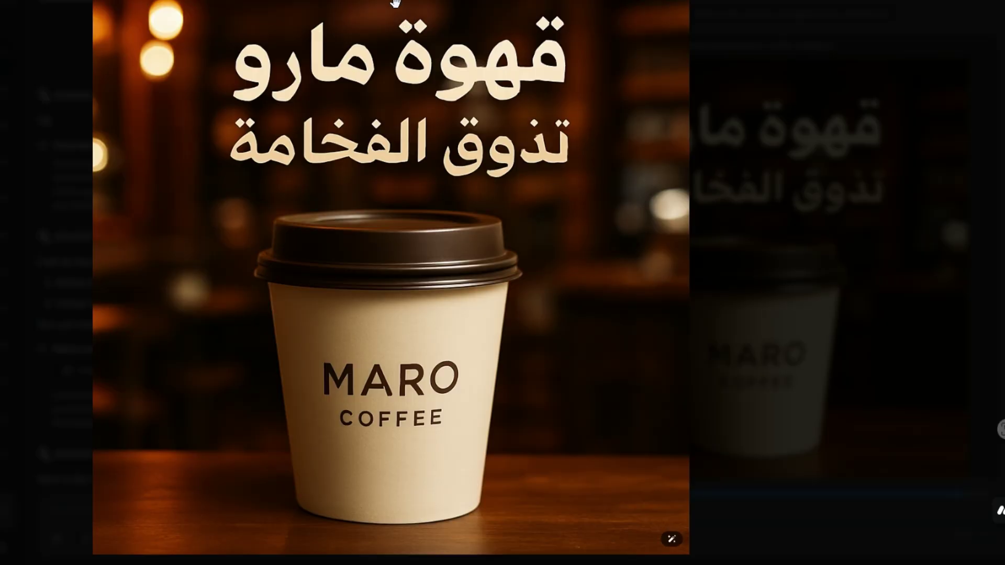
{"action": "left_click", "coordinate": [703, 244]}
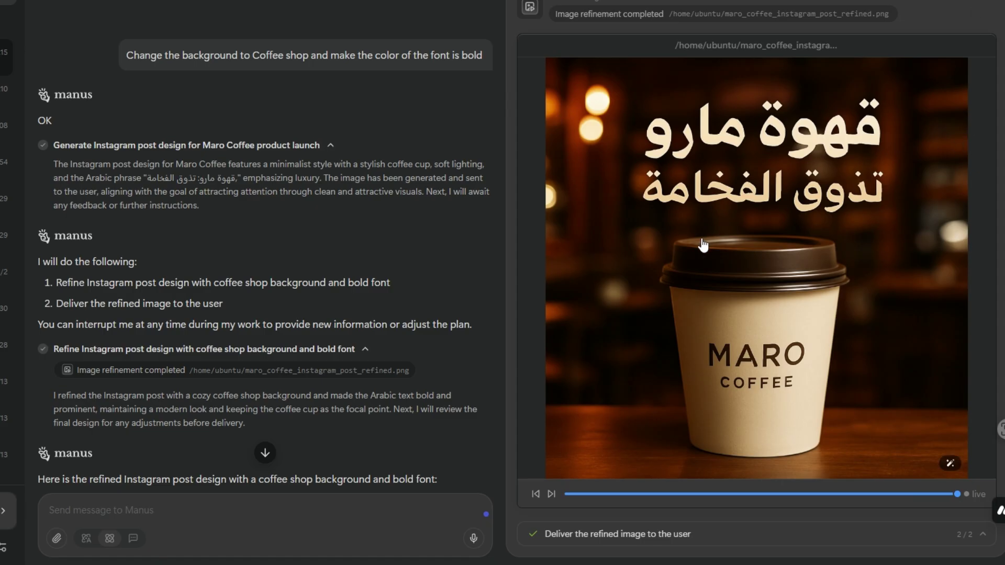
{"action": "scroll", "coordinate": [710, 251], "scroll_direction": "up", "scroll_amount": 15}
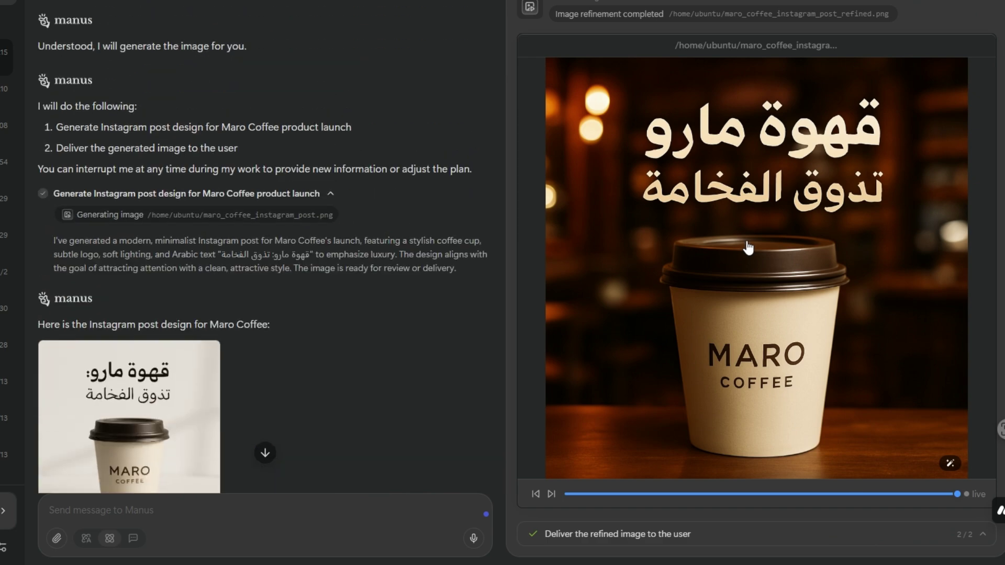
{"action": "scroll", "coordinate": [756, 240], "scroll_direction": "down", "scroll_amount": 6}
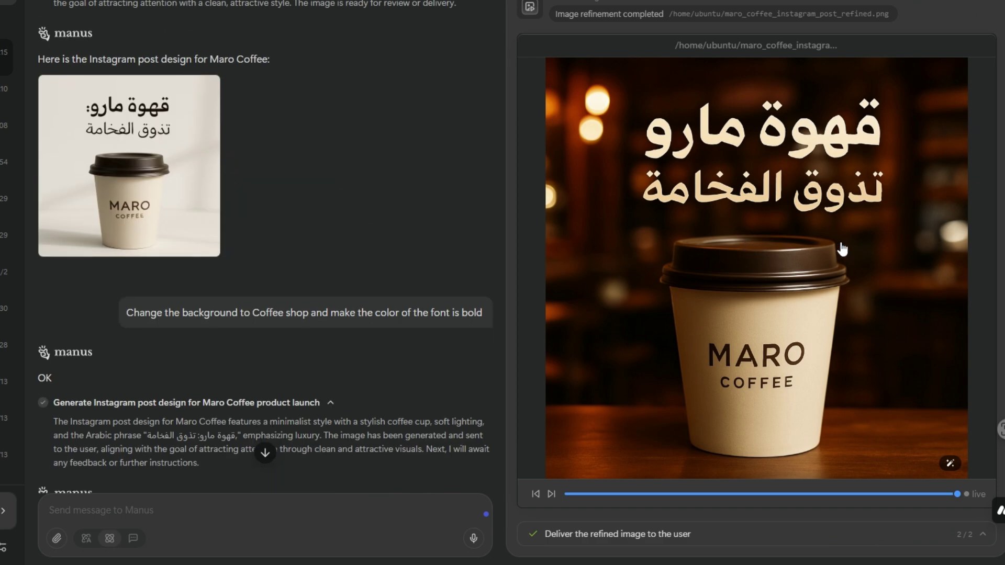
{"action": "scroll", "coordinate": [751, 251], "scroll_direction": "down", "scroll_amount": 5}
{"action": "scroll", "coordinate": [746, 265], "scroll_direction": "down", "scroll_amount": 4}
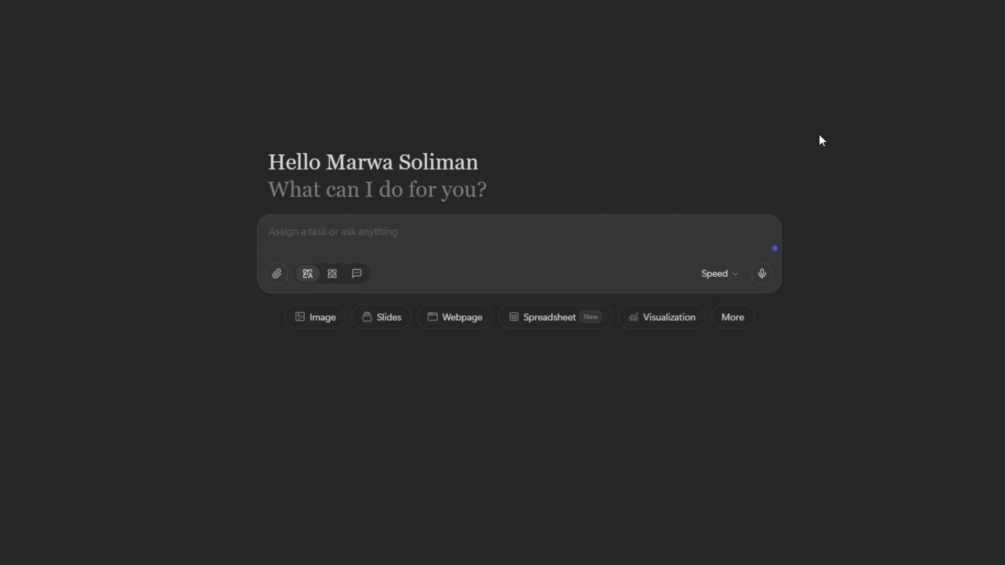
{"action": "left_click", "coordinate": [909, 16]}
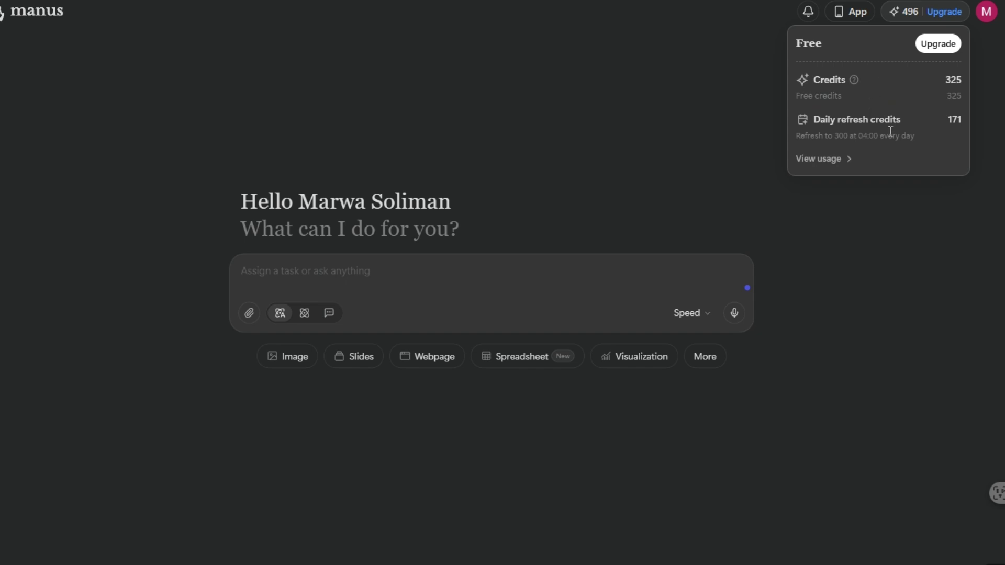
{"action": "left_click", "coordinate": [824, 160]}
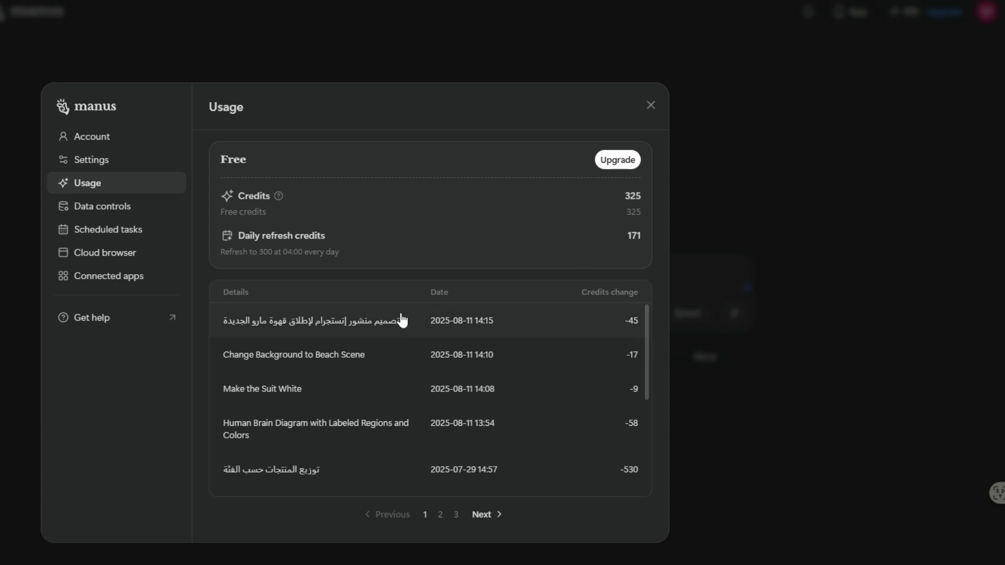
{"action": "scroll", "coordinate": [319, 335], "scroll_direction": "down", "scroll_amount": 3}
{"action": "scroll", "coordinate": [319, 335], "scroll_direction": "up", "scroll_amount": 3}
{"action": "left_click", "coordinate": [767, 277]}
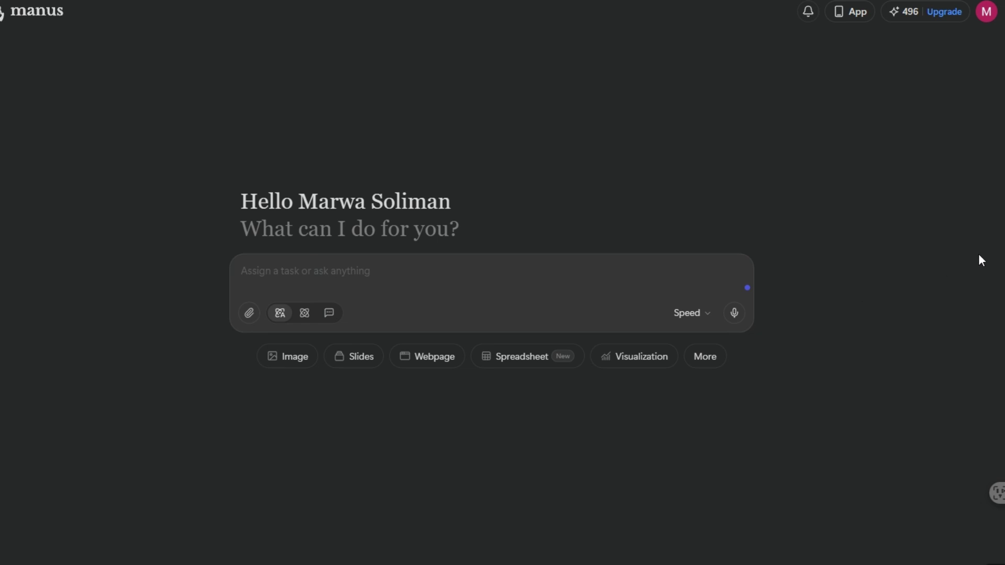